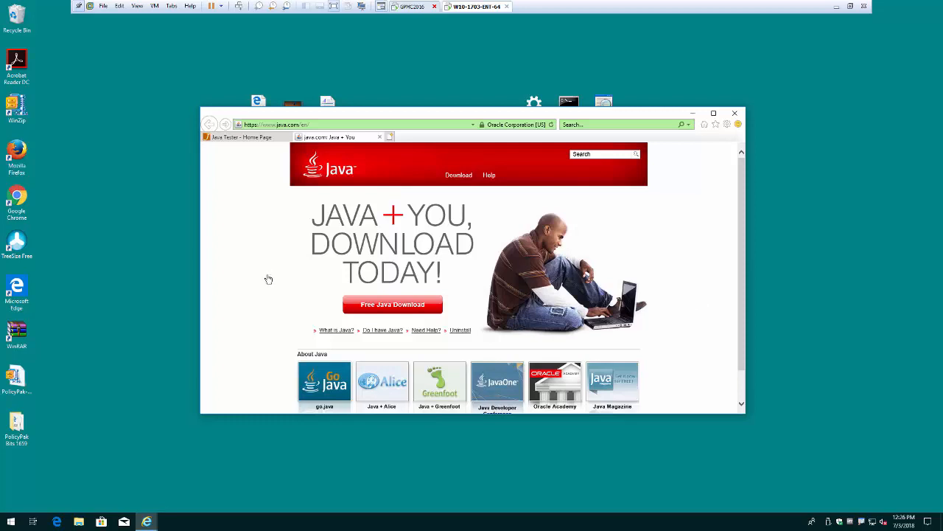
- Open the Control Panel's list of installed programs to check which Java versions are on the machine
left_click(10, 523)
left_click(172, 437)
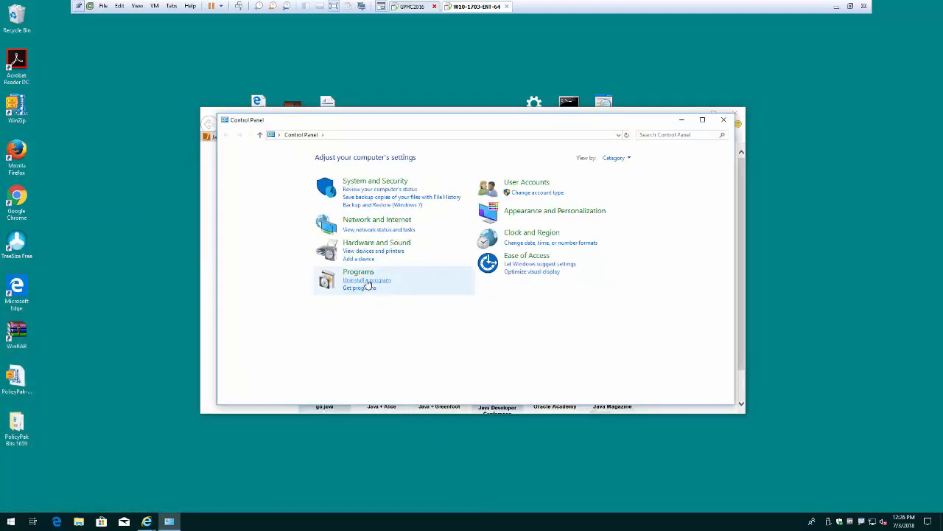
left_click(369, 283)
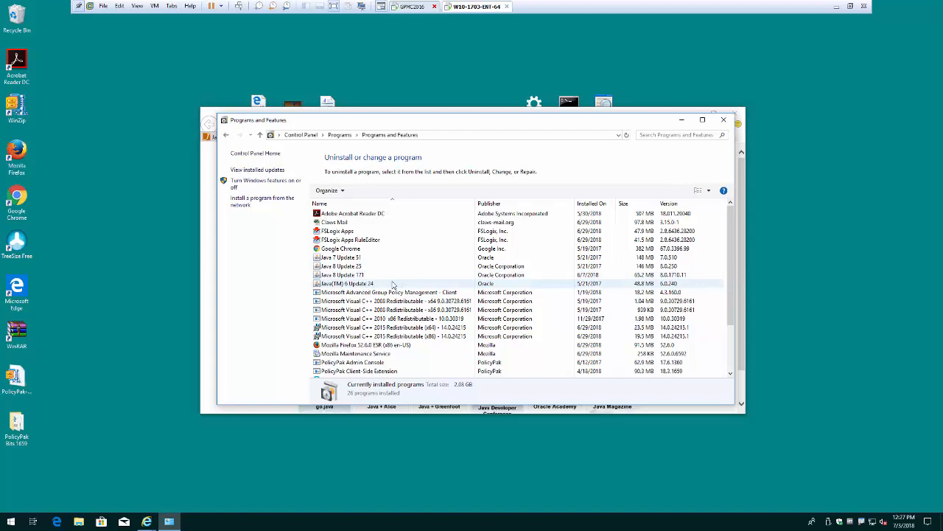
- Return to the java.com page and run its Java Detection check to verify which Java version the browser uses
left_click(206, 225)
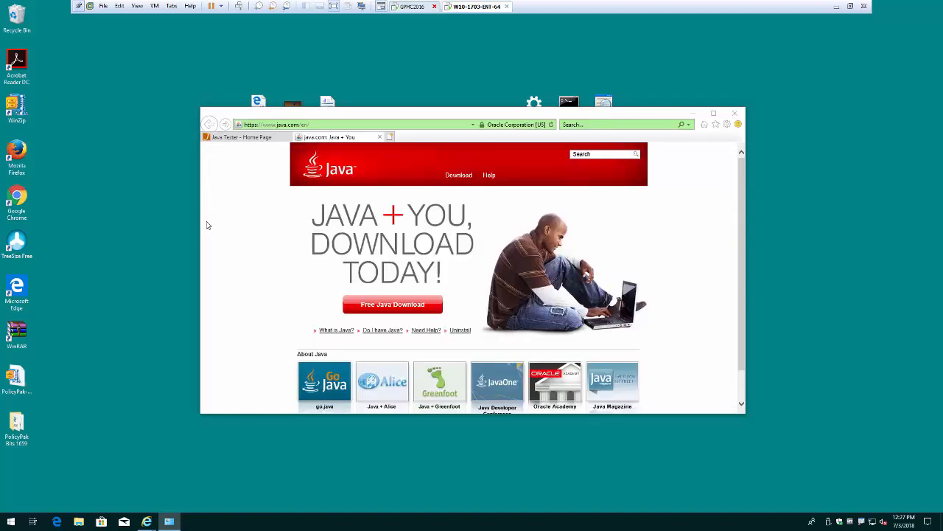
left_click(382, 330)
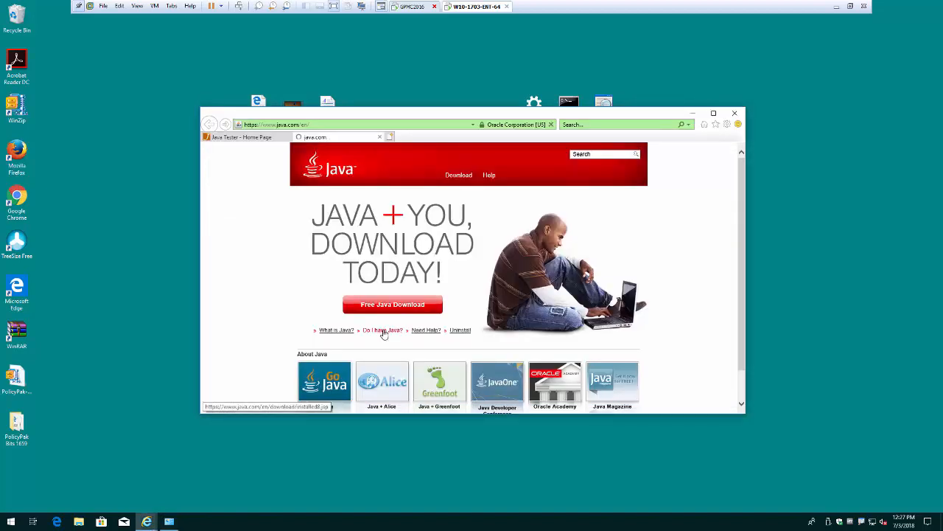
left_click(506, 244)
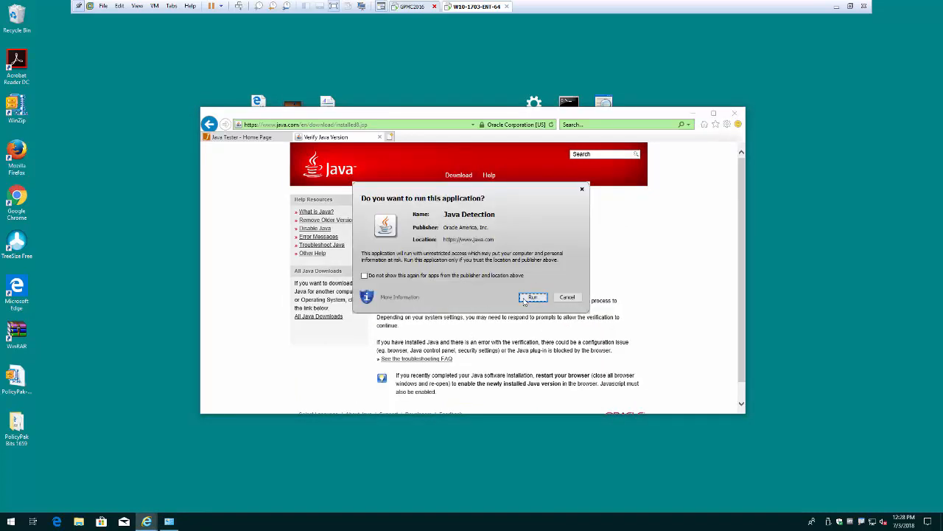
left_click(532, 297)
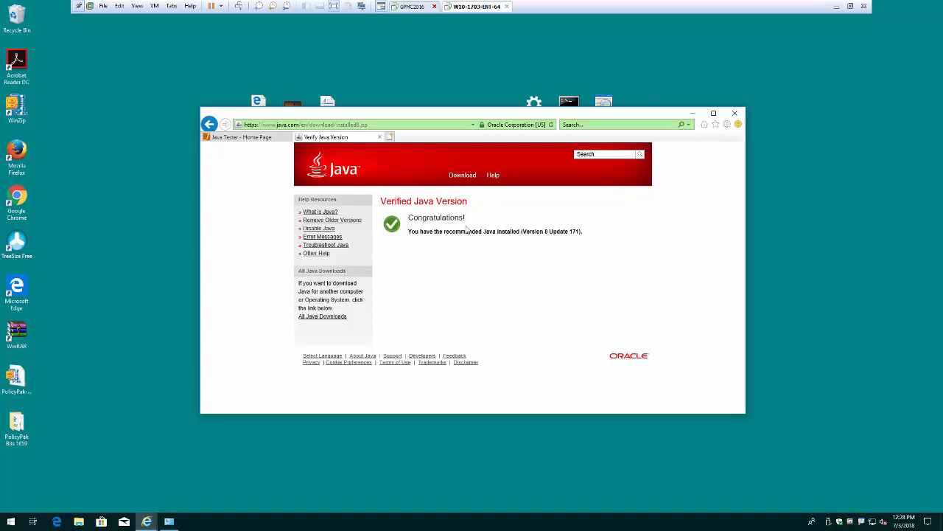
- On the GPMC2016 machine, create a GPO named "JRM Demo" linked to the Sales OU
left_click(407, 7)
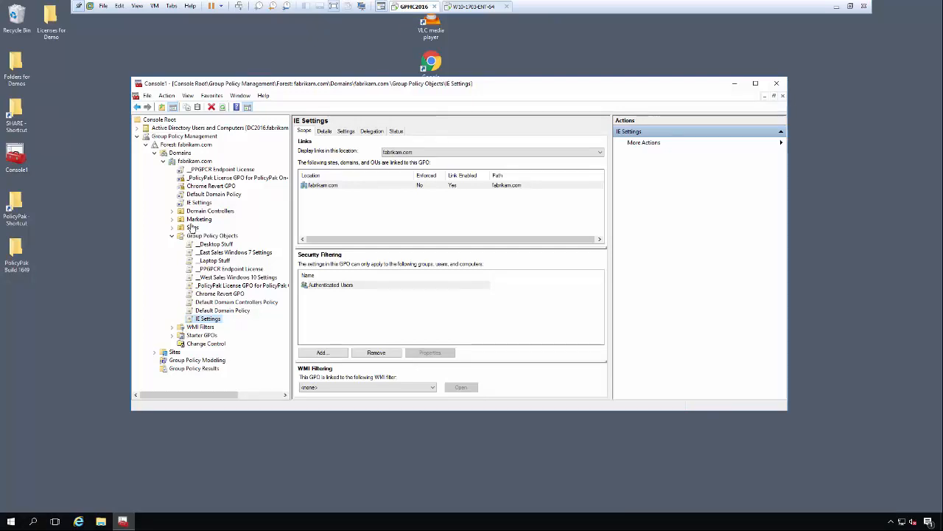
left_click(172, 227)
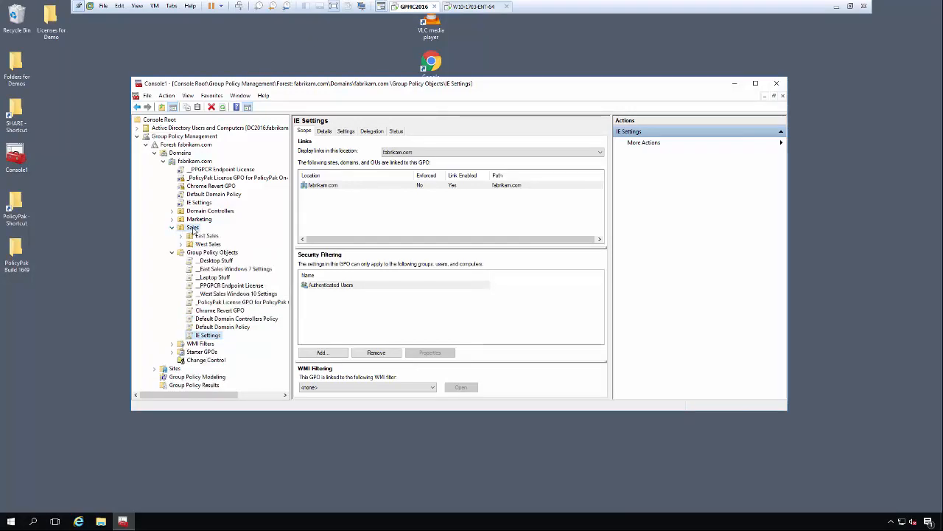
right_click(199, 233)
left_click(210, 233)
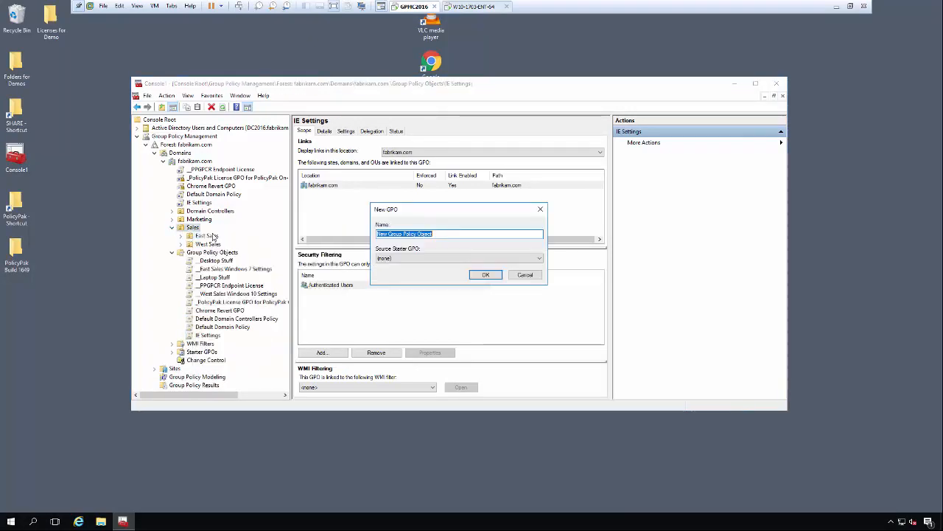
type("JTM Demo")
key("Return")
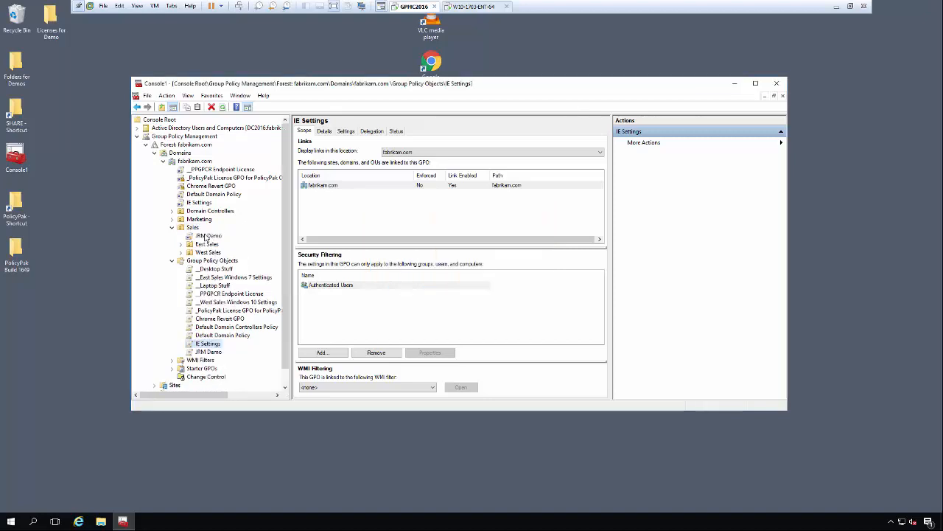
- Open the JRM Demo GPO for editing, show PolicyPak's Java Rules Manager under Computer Configuration, and widen the editor window
right_click(206, 237)
key("Escape")
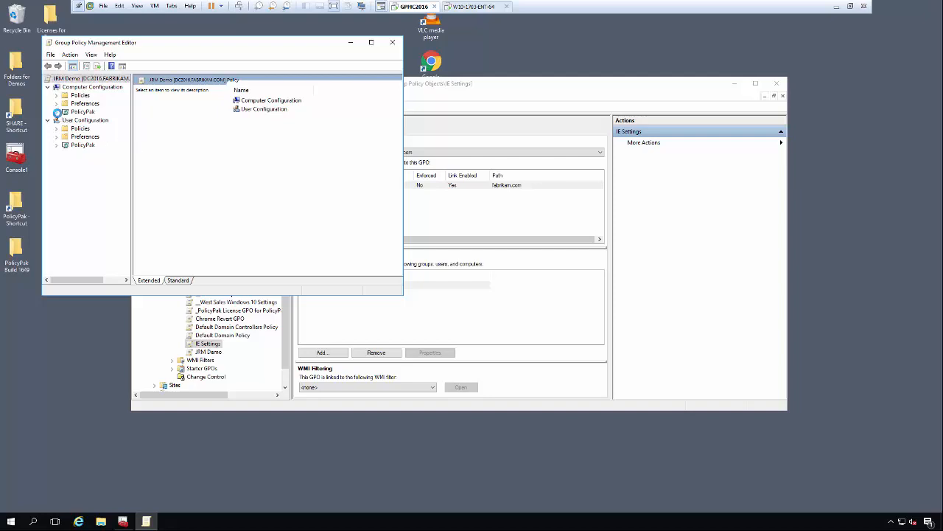
left_click(57, 112)
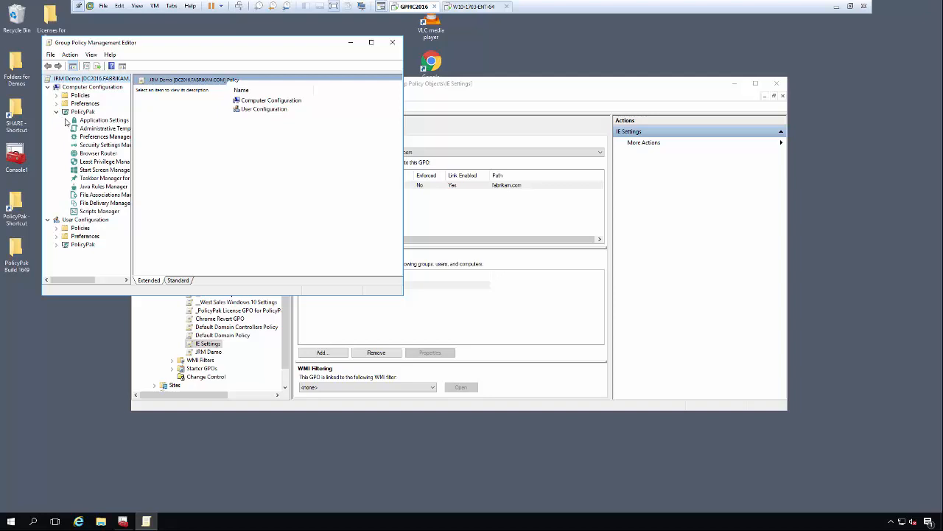
left_click(98, 187)
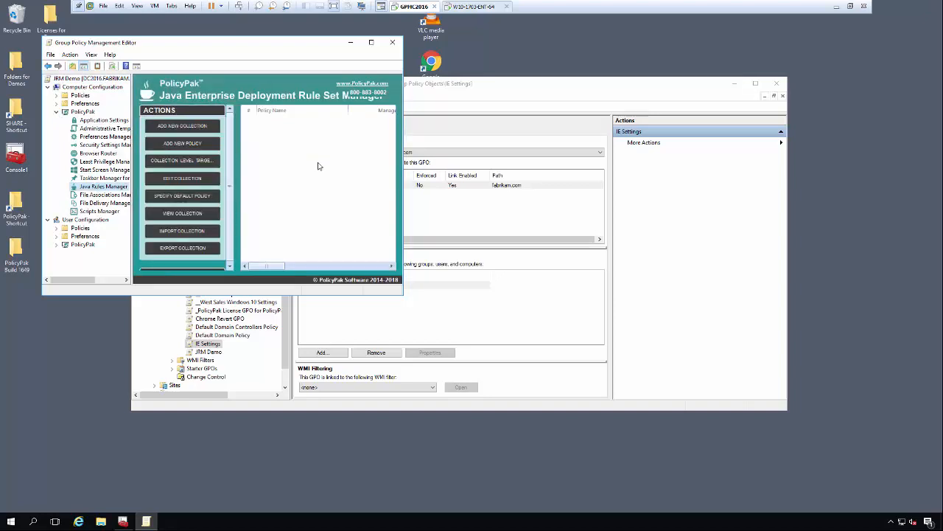
left_click_drag(402, 154, 536, 155)
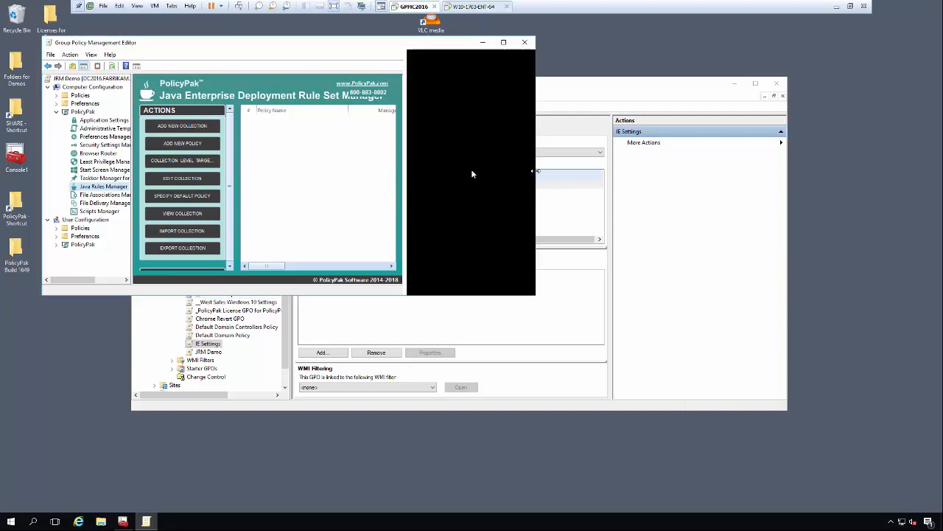
left_click(182, 143)
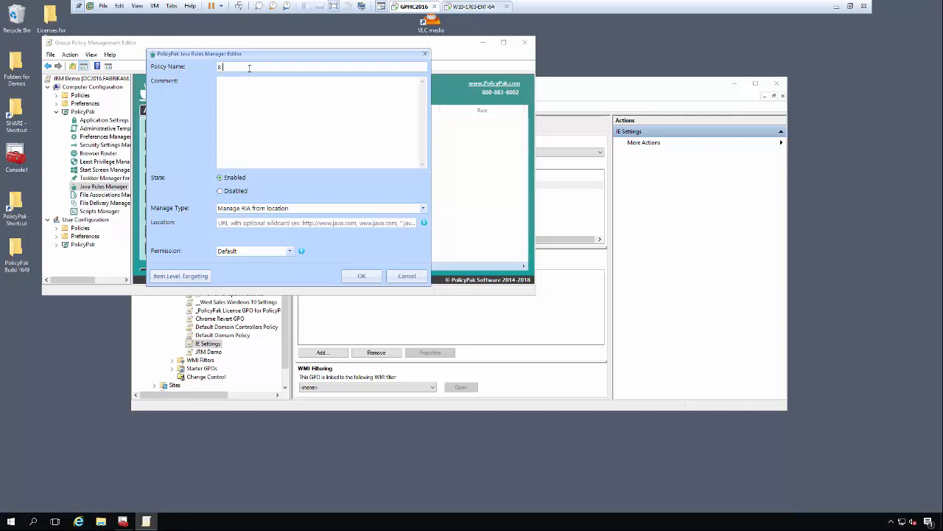
type("25 to JavaCo")
left_click(297, 225)
type("htt")
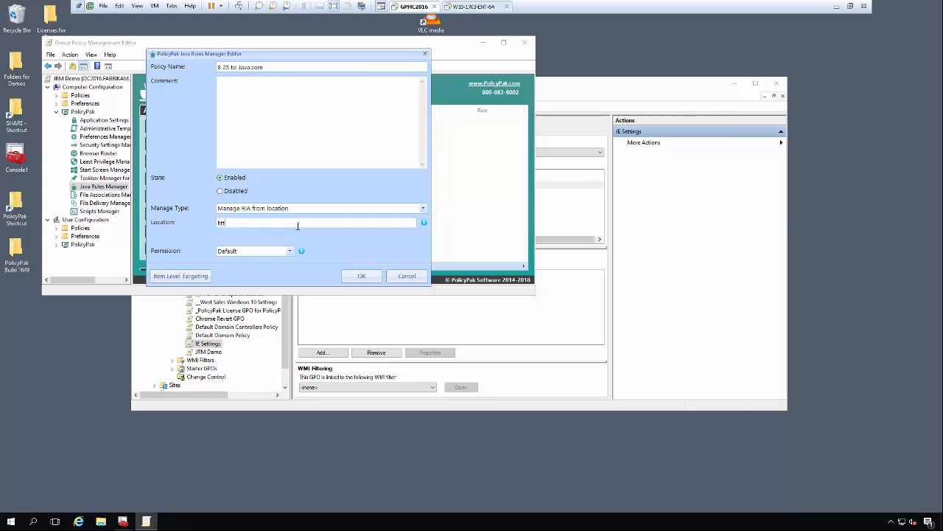
type("ps://w")
left_click(483, 6)
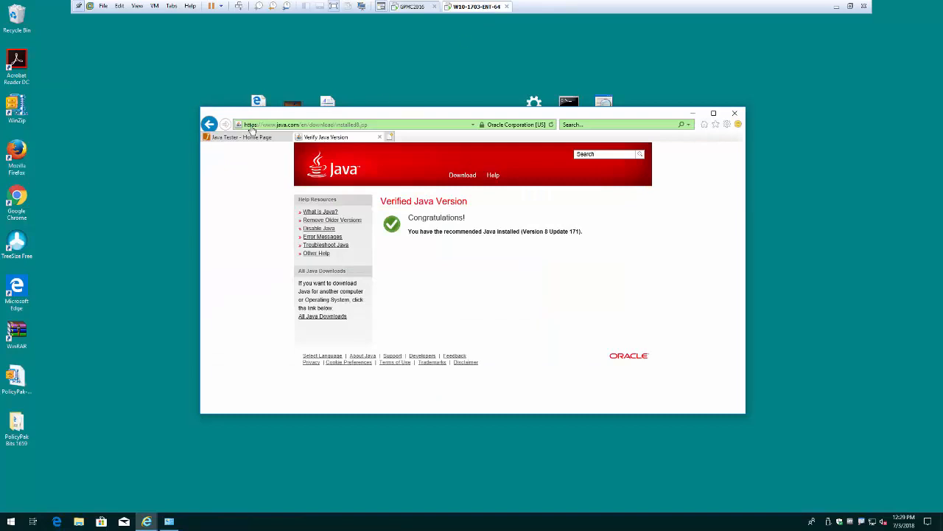
left_click(407, 8)
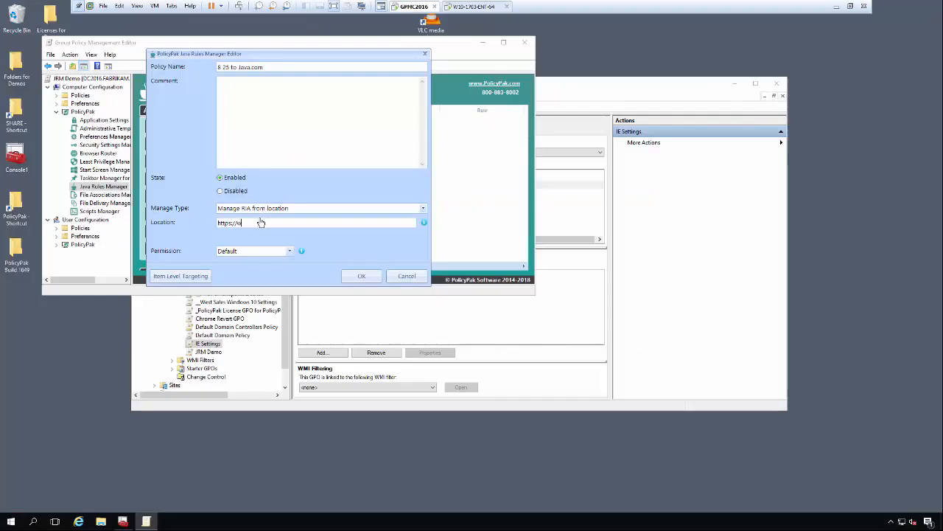
type("w.java.com")
- Set the java.com policy's permission to Run with exactly Java SE 8 Update 25, and save the policy
left_click(289, 252)
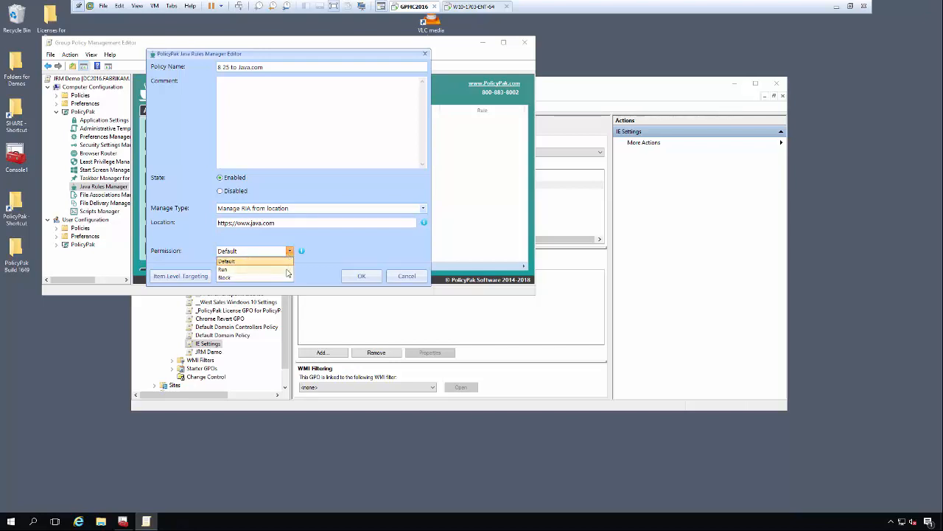
left_click(287, 269)
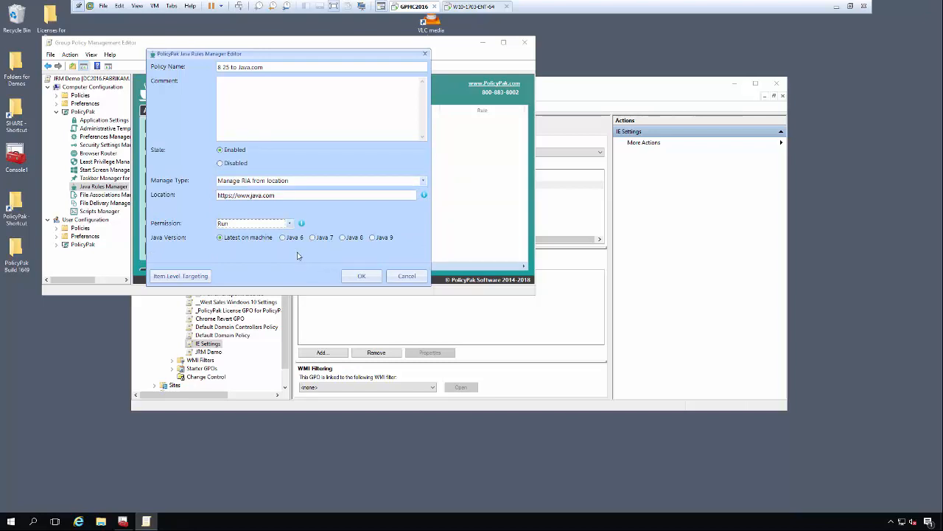
left_click(343, 238)
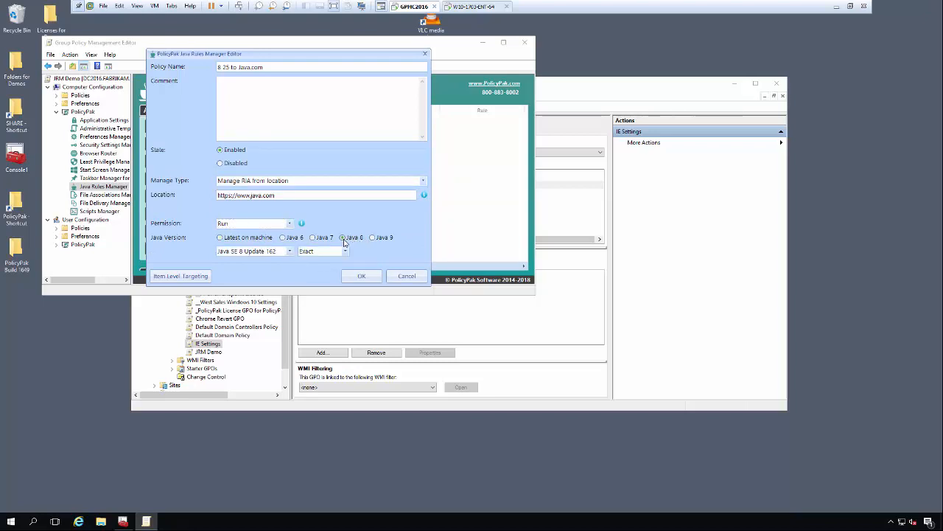
left_click(290, 251)
scroll(277, 303, "down", 5)
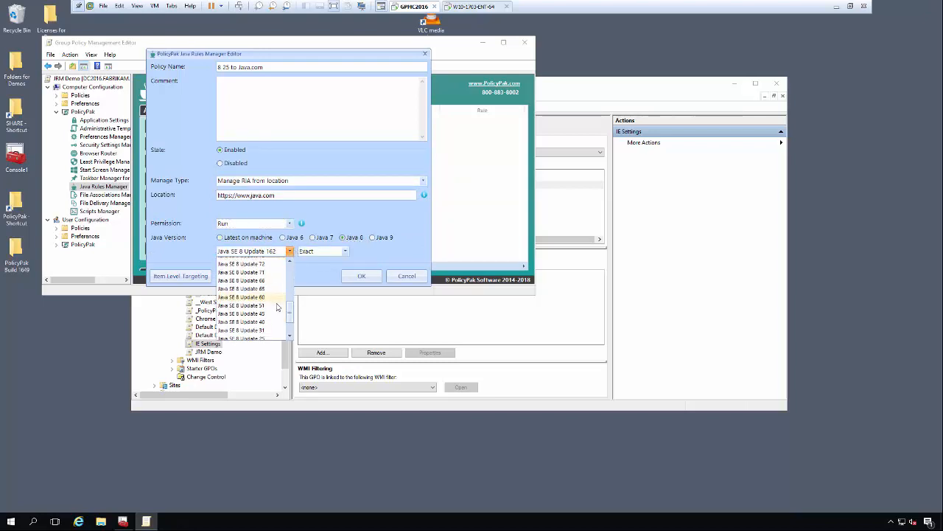
scroll(277, 306, "down", 2)
left_click(277, 304)
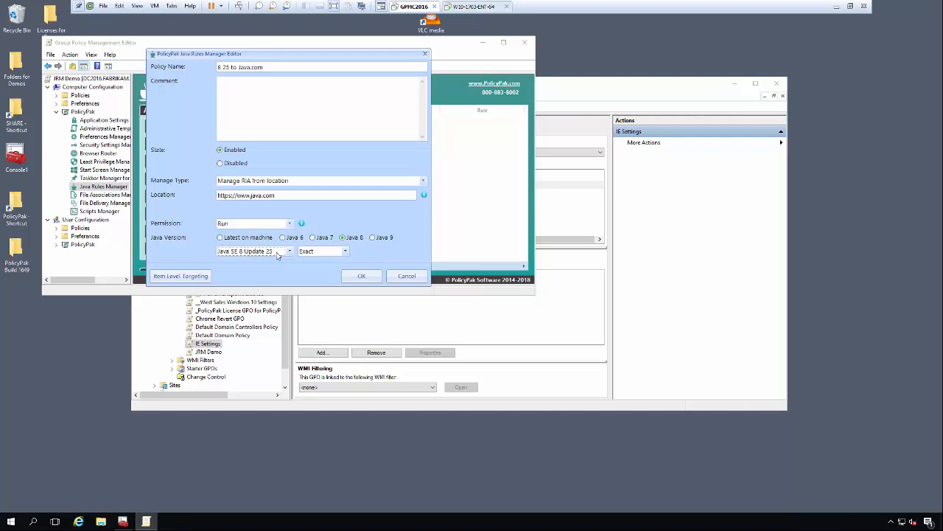
left_click(361, 275)
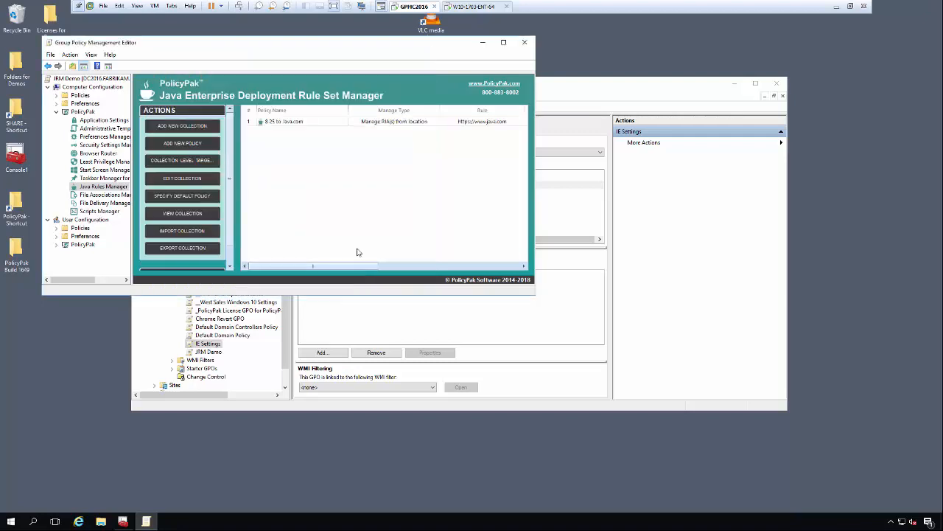
left_click(188, 144)
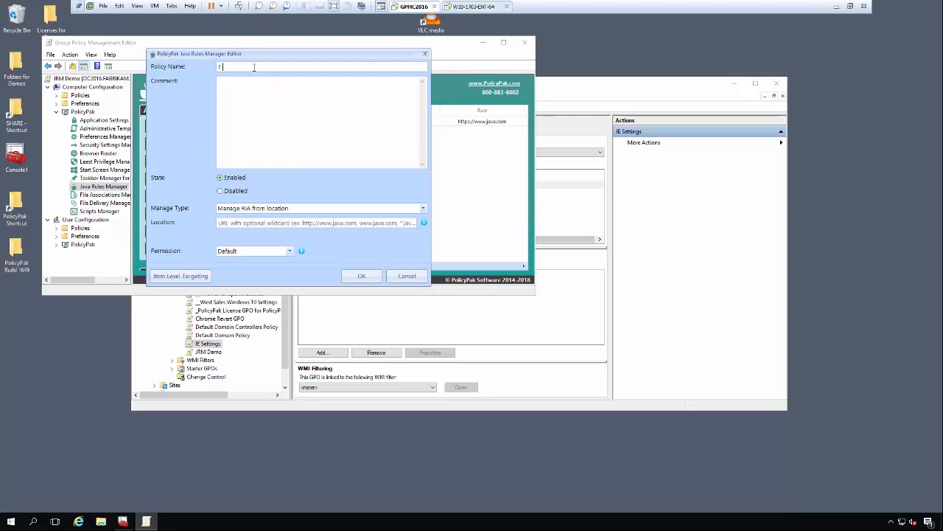
type("7.51 to Javatester.org")
left_click(248, 221)
left_click(476, 6)
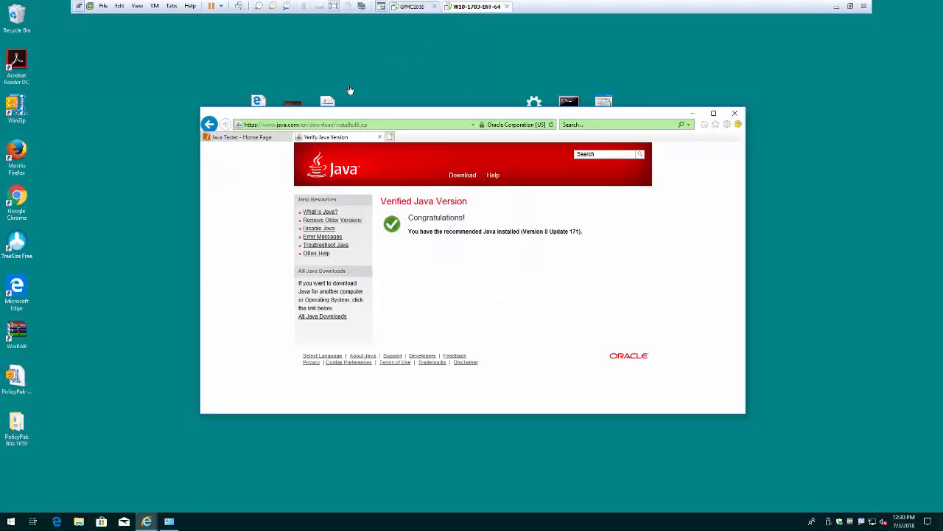
left_click(264, 140)
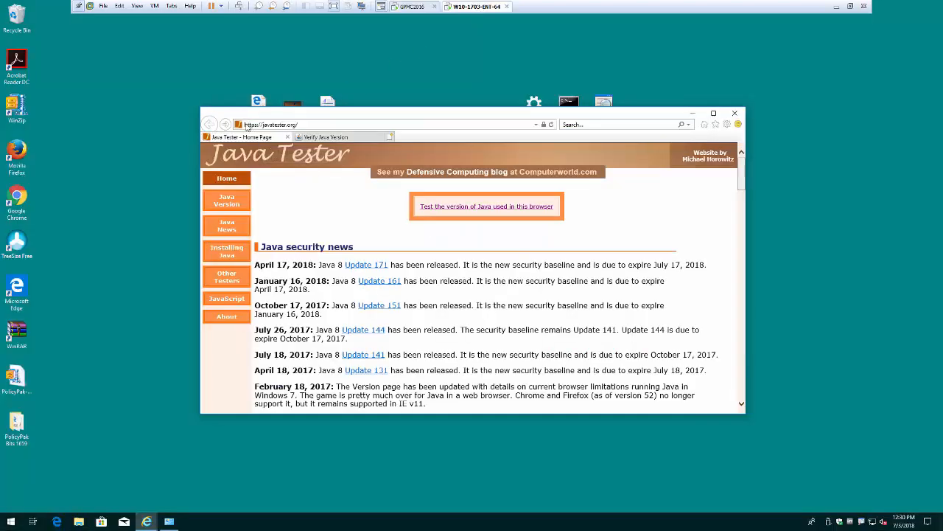
left_click(248, 125)
key("ctrl+c")
left_click(415, 8)
left_click(255, 222)
key("ctrl+v")
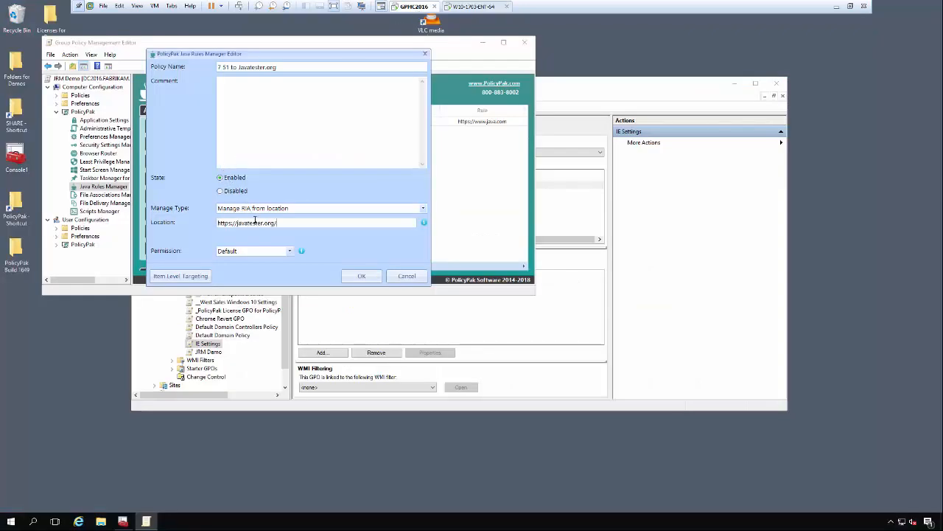
- Set the javatester.org policy's permission to Run with exactly Java SE 7 Update 51, and save the policy
left_click(284, 251)
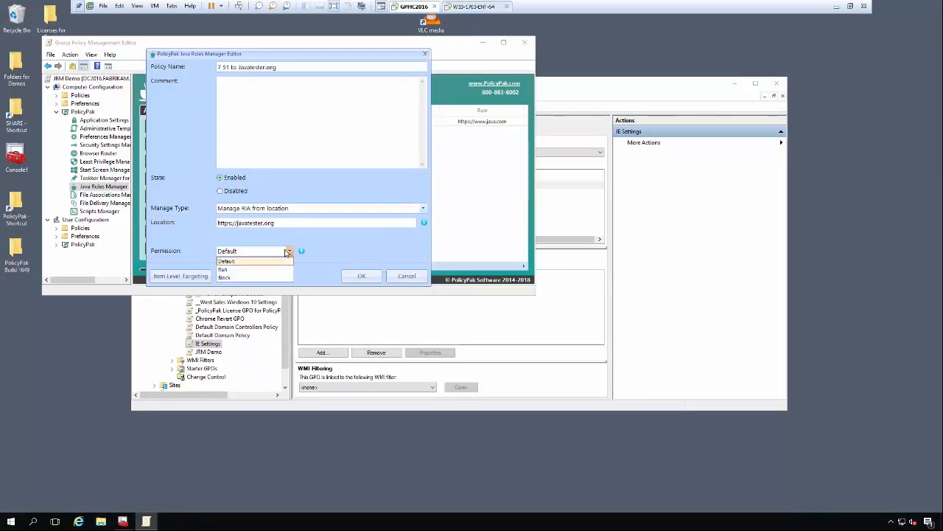
left_click(284, 266)
left_click(313, 237)
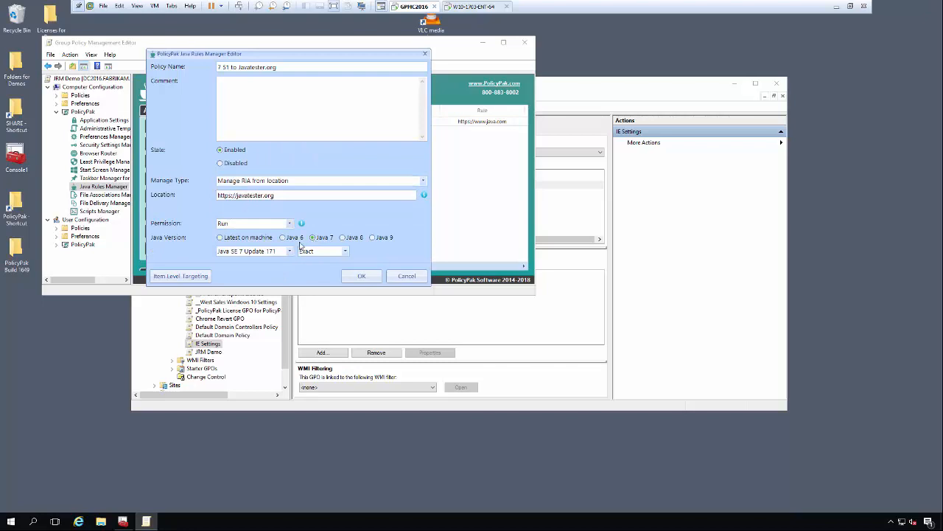
left_click(290, 251)
scroll(277, 310, "down", 7)
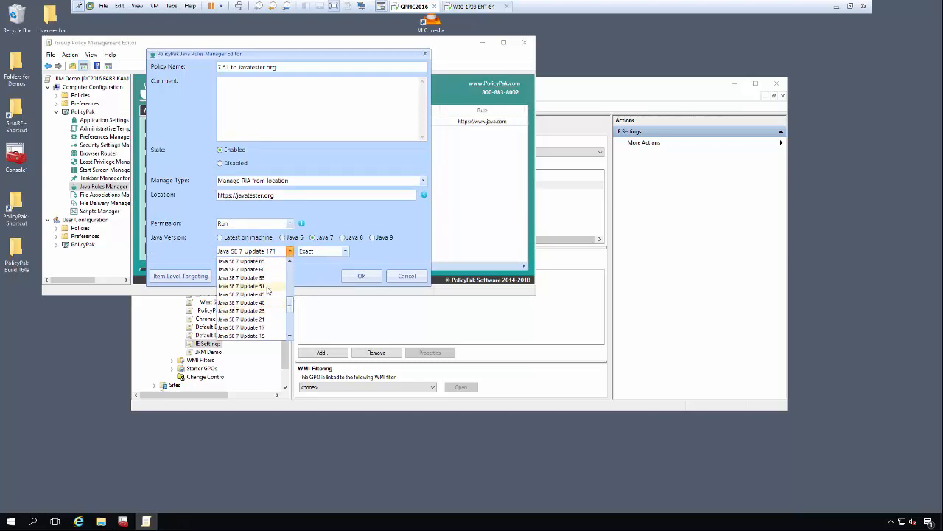
left_click(272, 286)
left_click(361, 277)
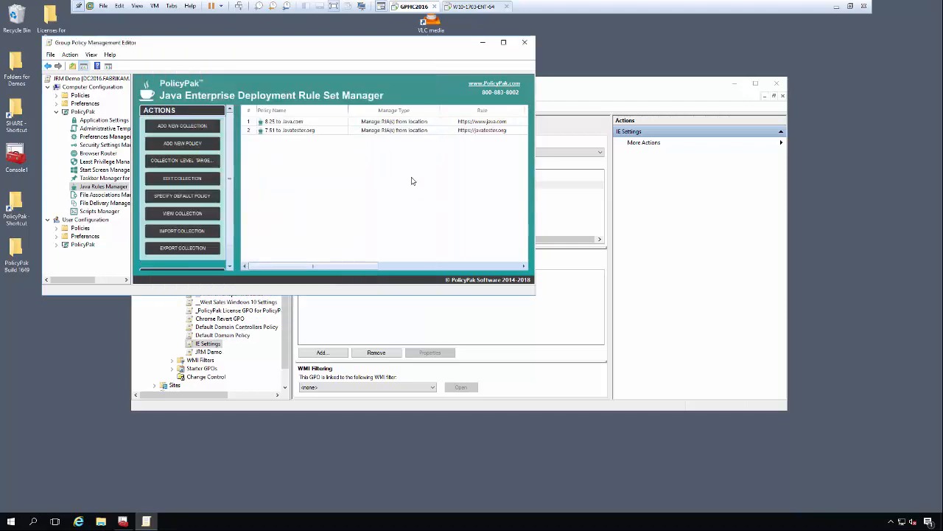
- Switch to the W10-1703-ENT-64 machine and close the browser and the installed programs window
left_click(479, 6)
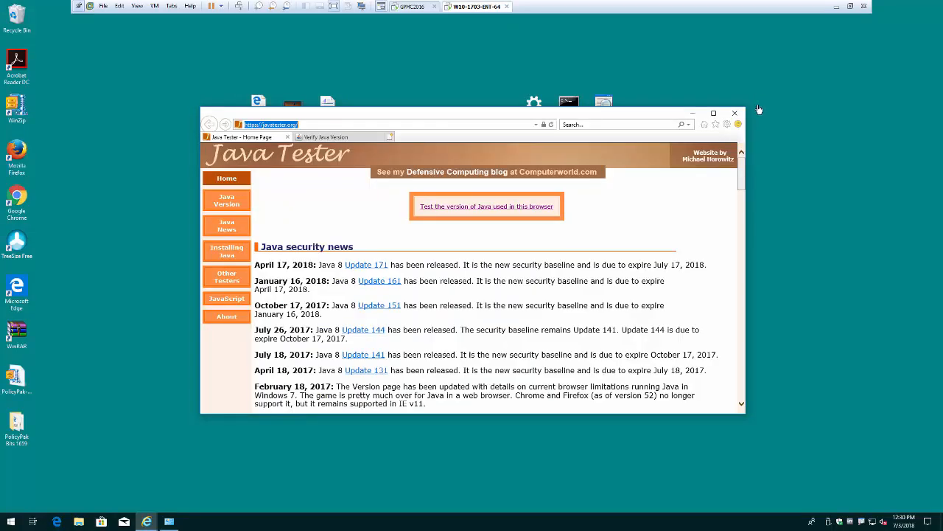
left_click(735, 113)
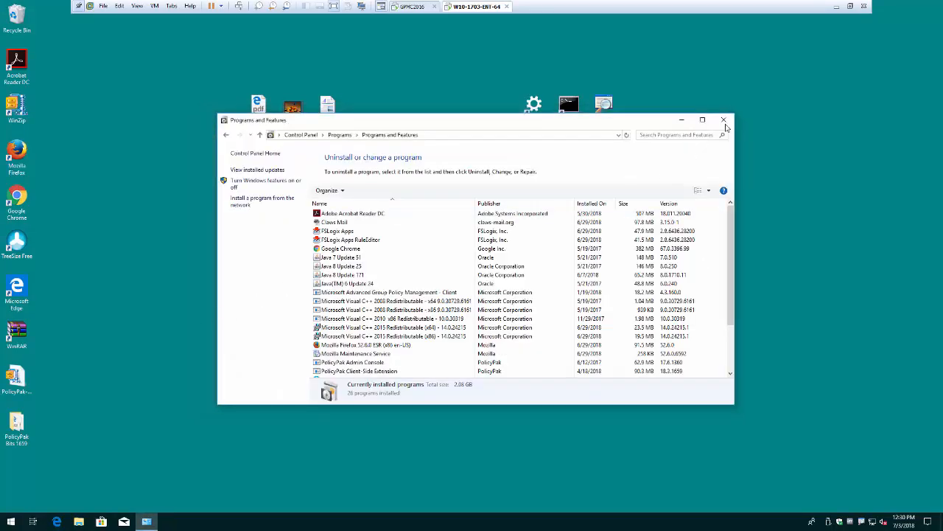
left_click(723, 120)
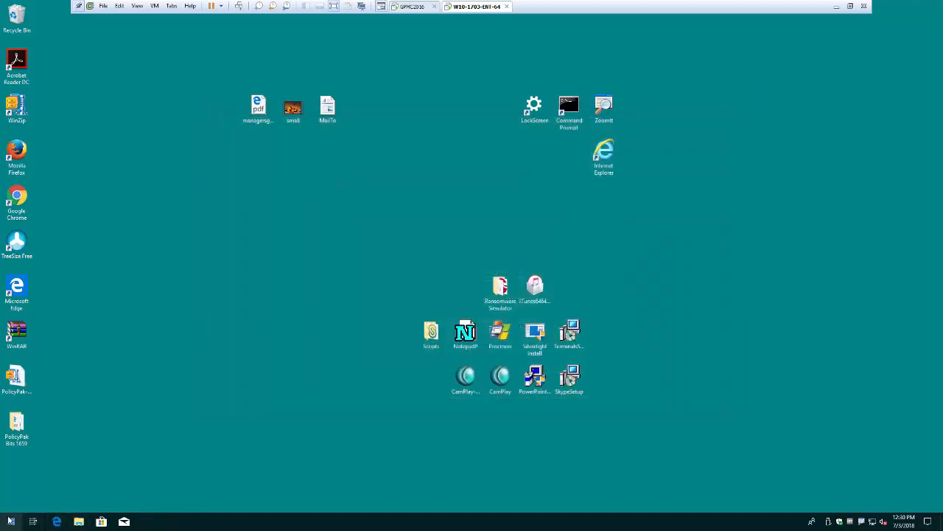
- Open a command prompt on the Windows 10 machine and refresh Group Policy with gpupdate
right_click(11, 521)
left_click(76, 379)
type("gpupdate")
key("Return")
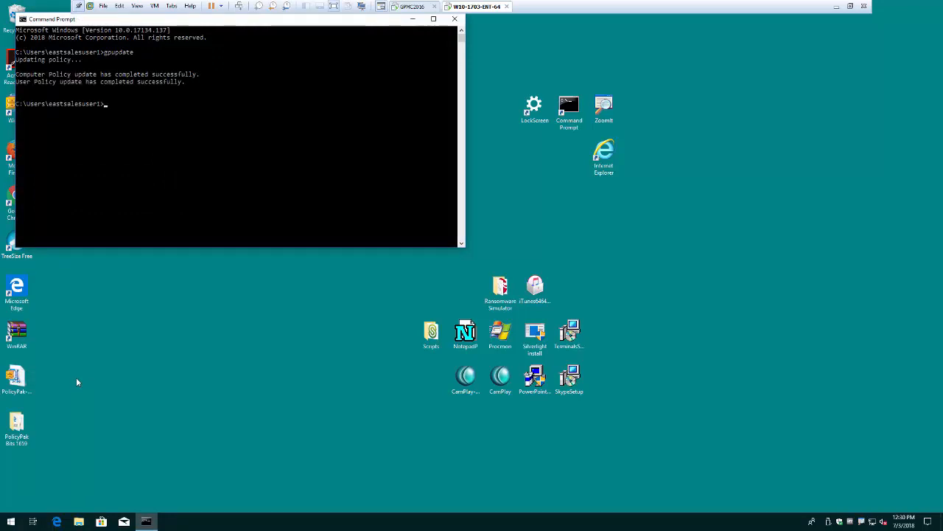
- In Internet Explorer, check which Java version runs on java.com's Verify Java Version page and on javatester.org's version test
left_click(605, 158)
double_click(606, 158)
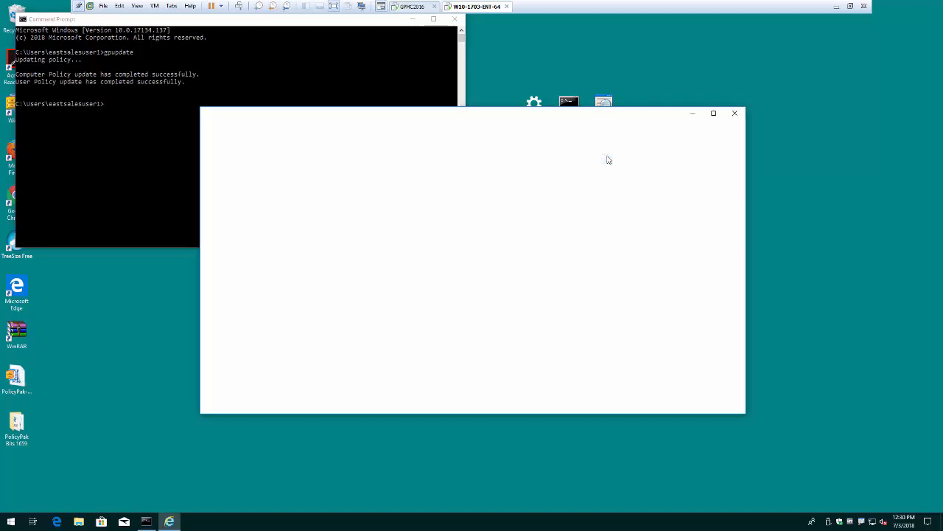
left_click(346, 140)
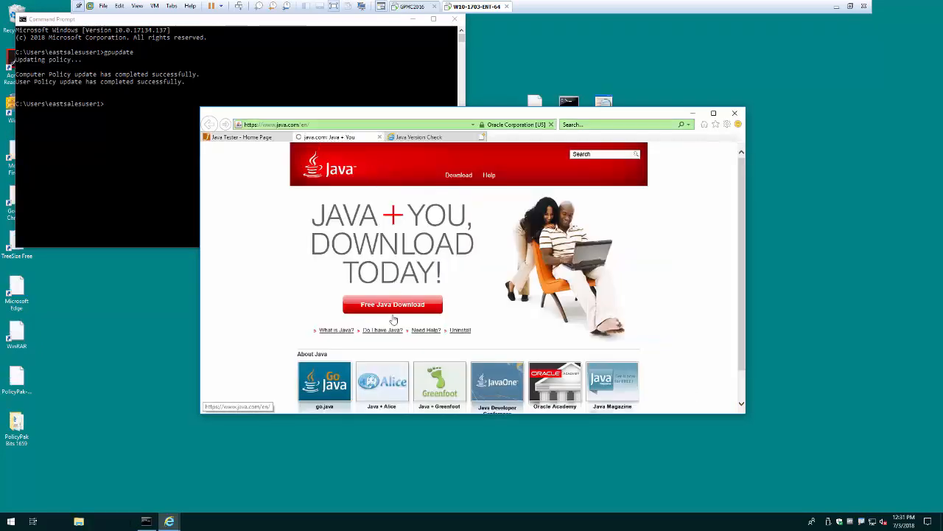
left_click(385, 331)
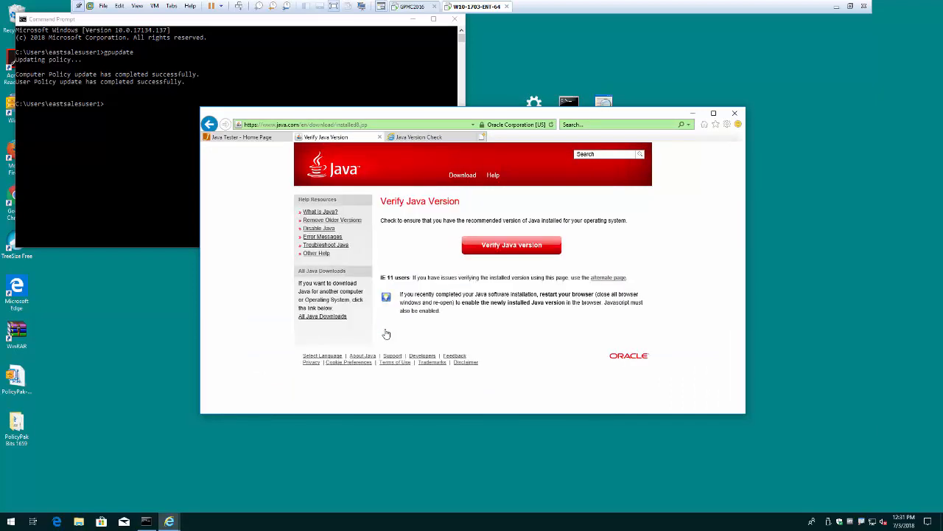
left_click(509, 251)
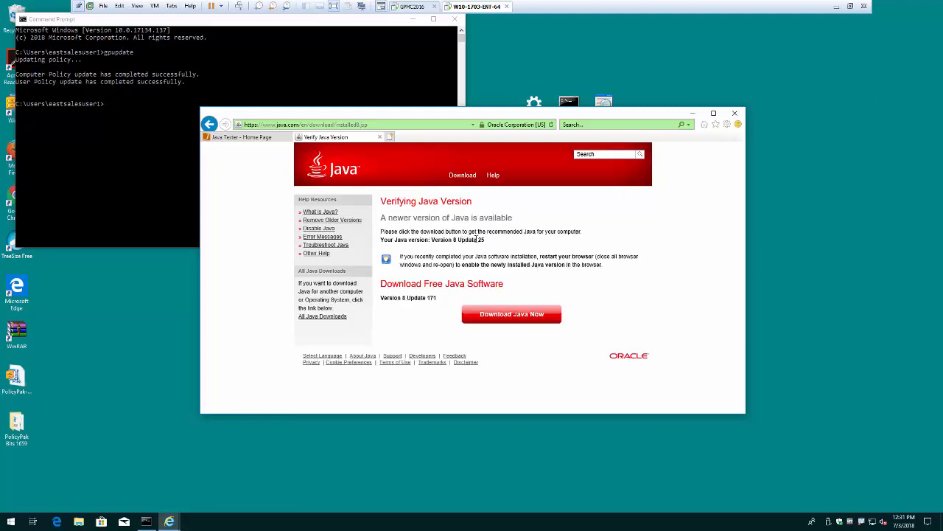
left_click(237, 137)
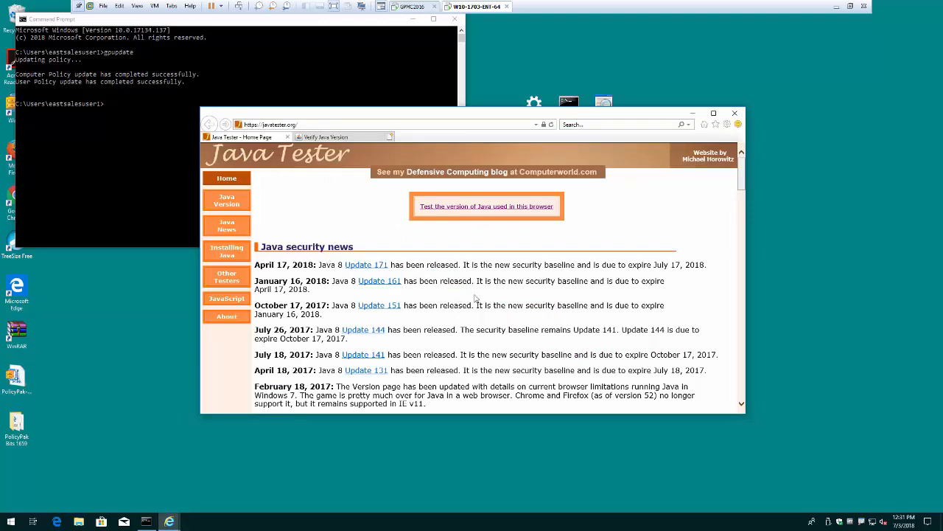
left_click(463, 216)
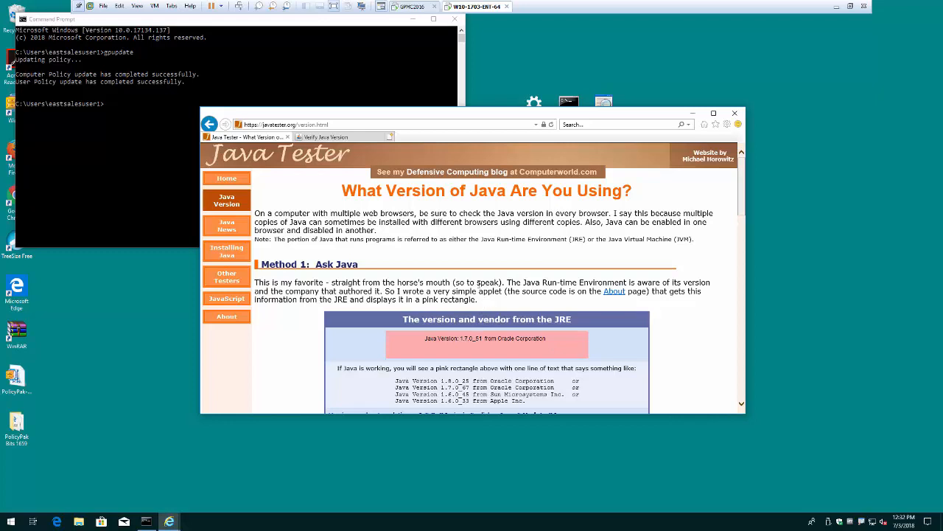
- Switch to the GPMC2016 machine, open the java.com policy for editing, and set its permission to Block
left_click(414, 7)
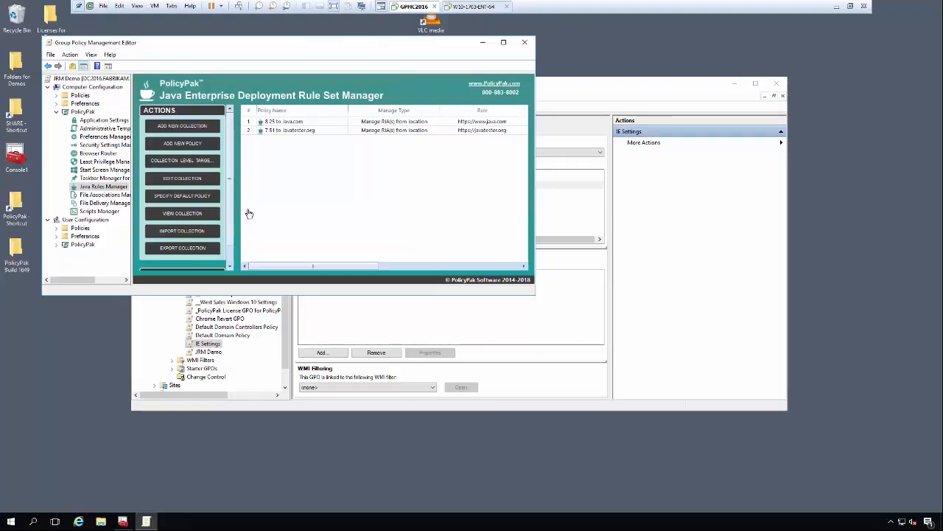
left_click(290, 122)
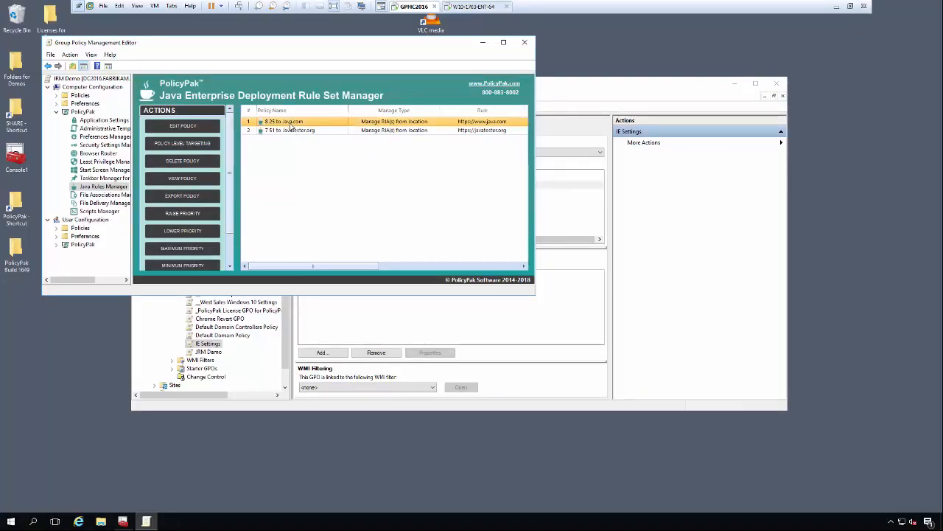
double_click(290, 123)
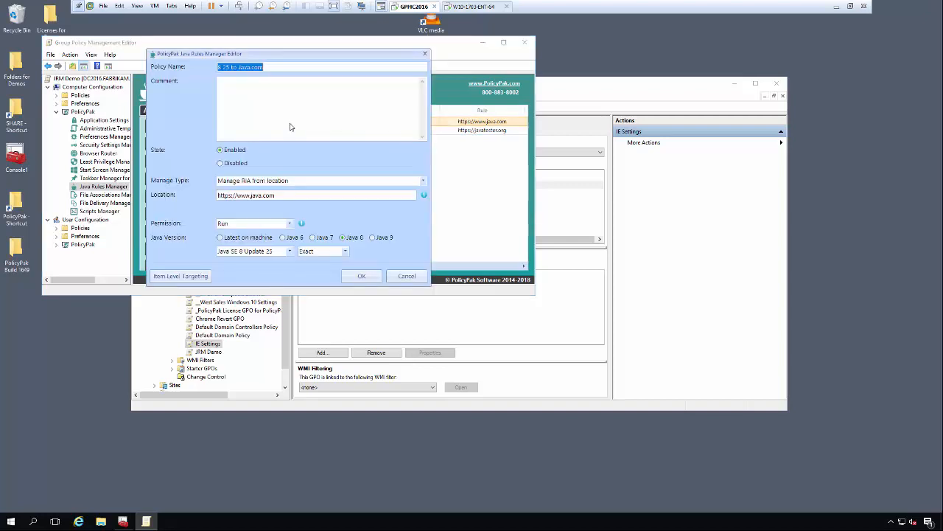
left_click(289, 224)
left_click(272, 251)
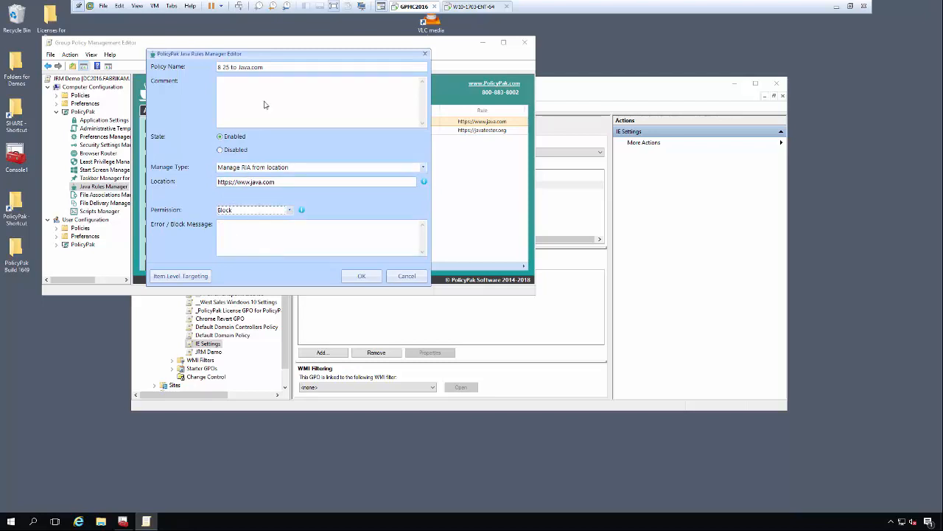
- Rename the policy "Block Java.com", enter the block message "No Java for you!", and save the policy
left_click_drag(239, 67, 184, 65)
type("Block")
left_click(260, 234)
type("No Java for you!")
left_click(354, 278)
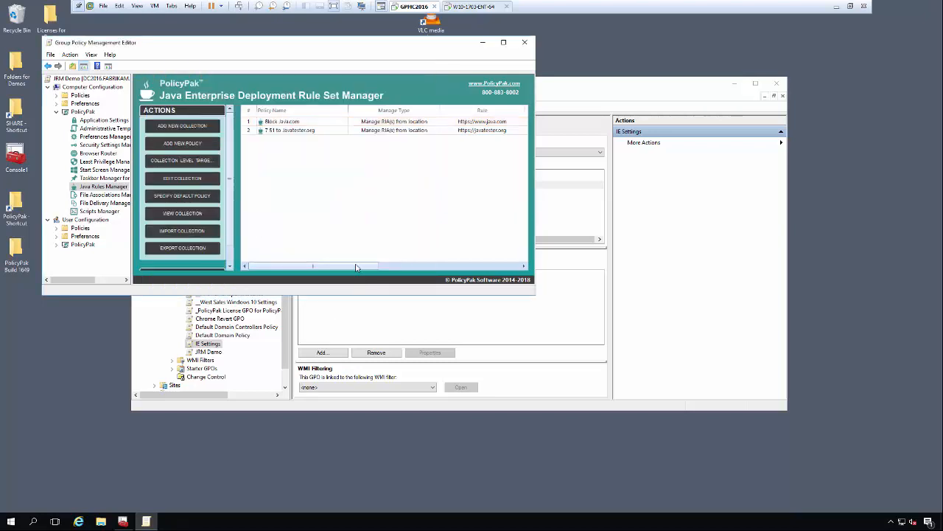
- Switch to the W10-1703-ENT-64 machine, close the browser, and run gpupdate again in the command prompt
left_click(477, 6)
left_click(132, 142)
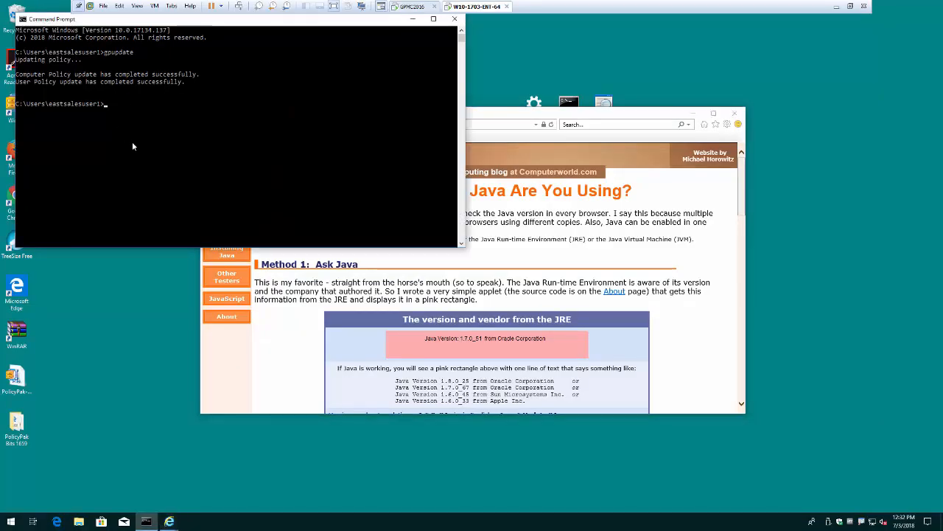
key("Up")
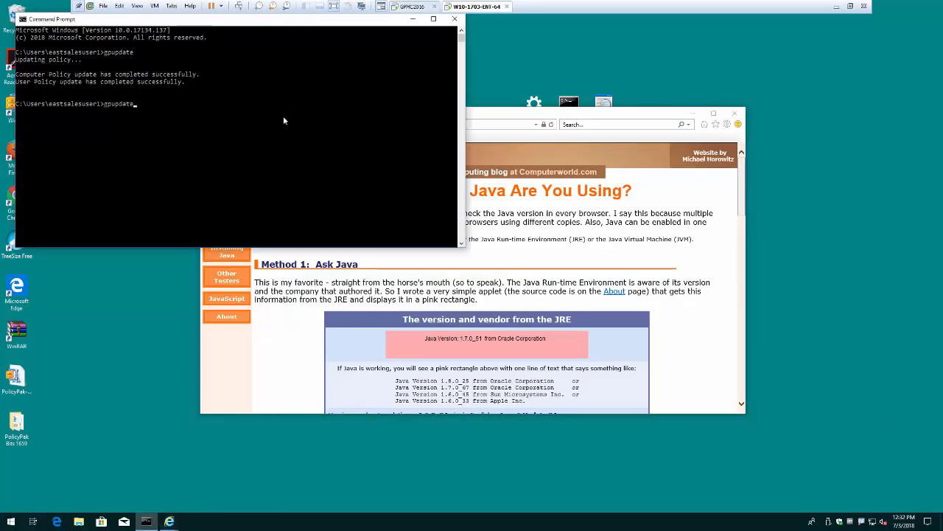
left_click(734, 114)
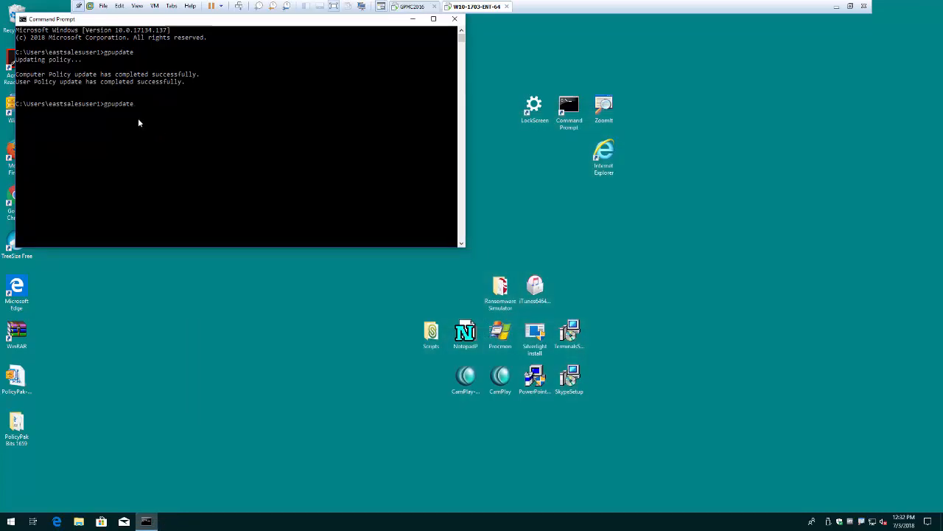
key("Return")
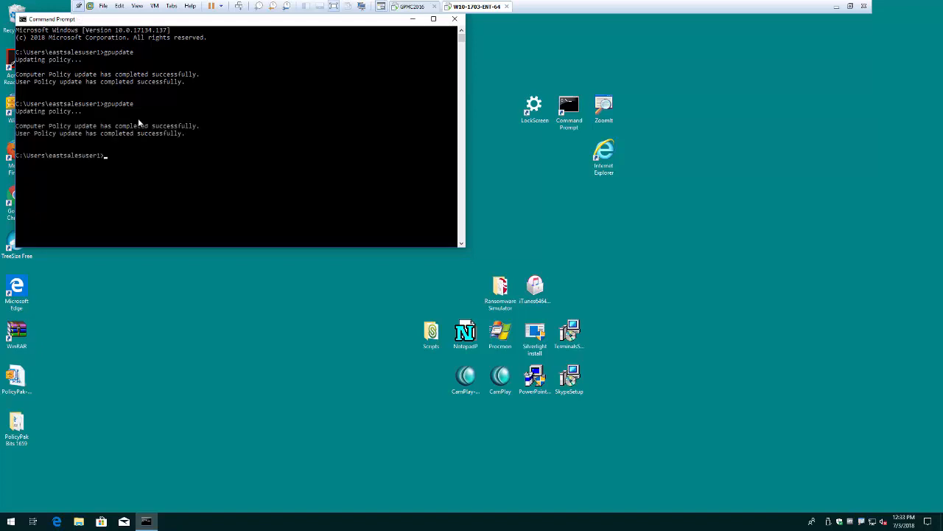
- Reopen Internet Explorer and go to java.com's page for checking the installed Java version
left_click(599, 153)
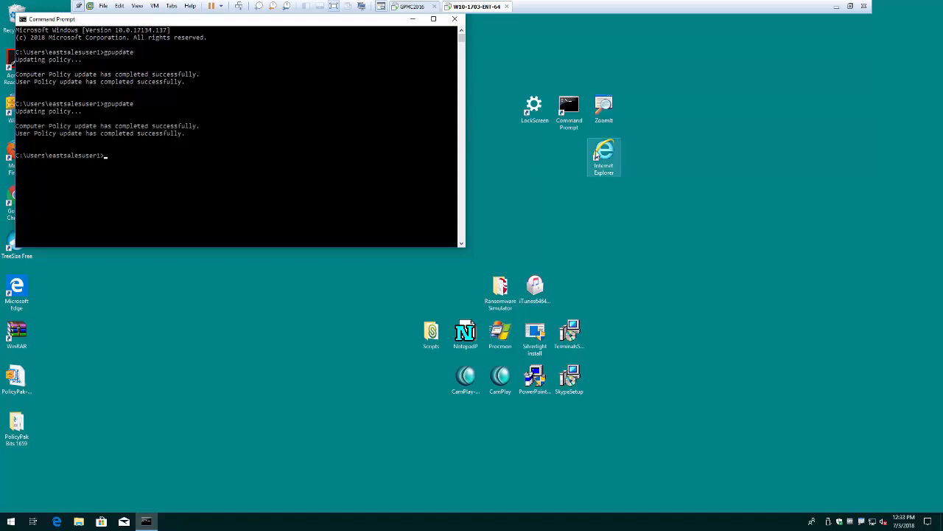
double_click(597, 154)
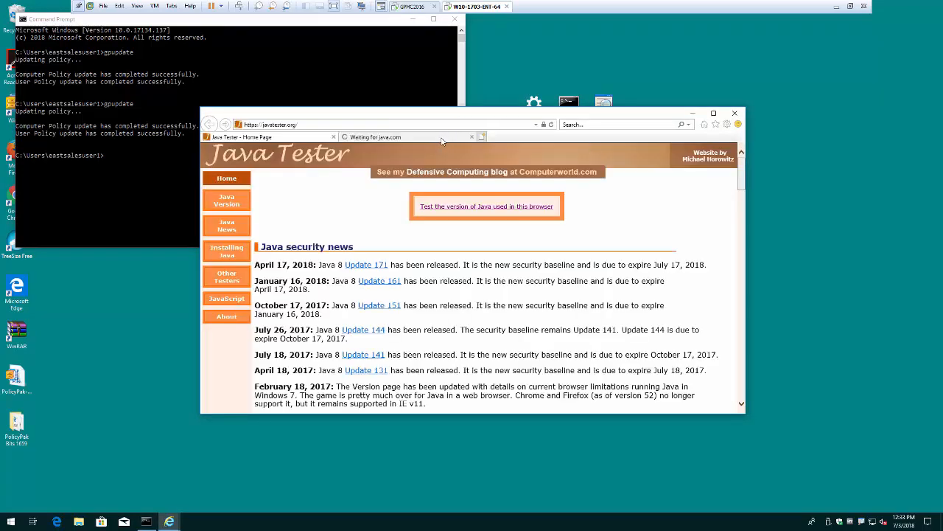
left_click(374, 138)
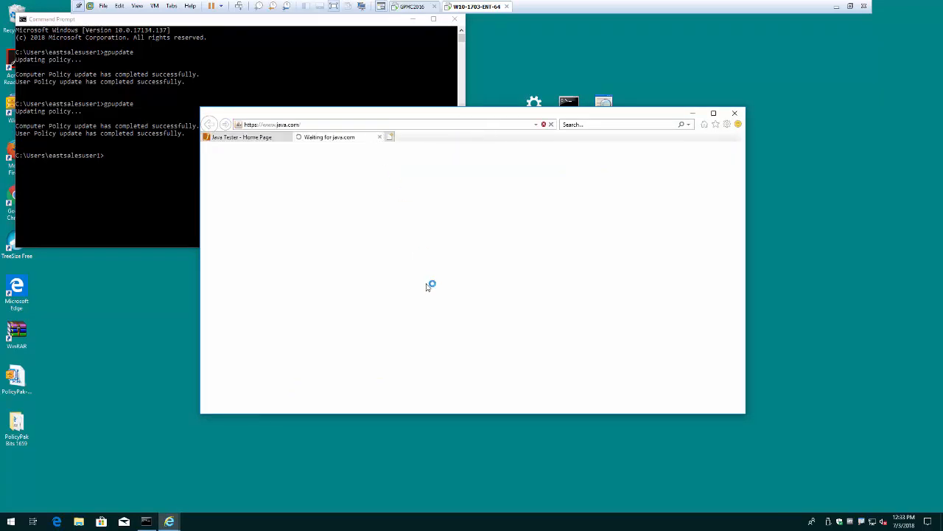
left_click(383, 329)
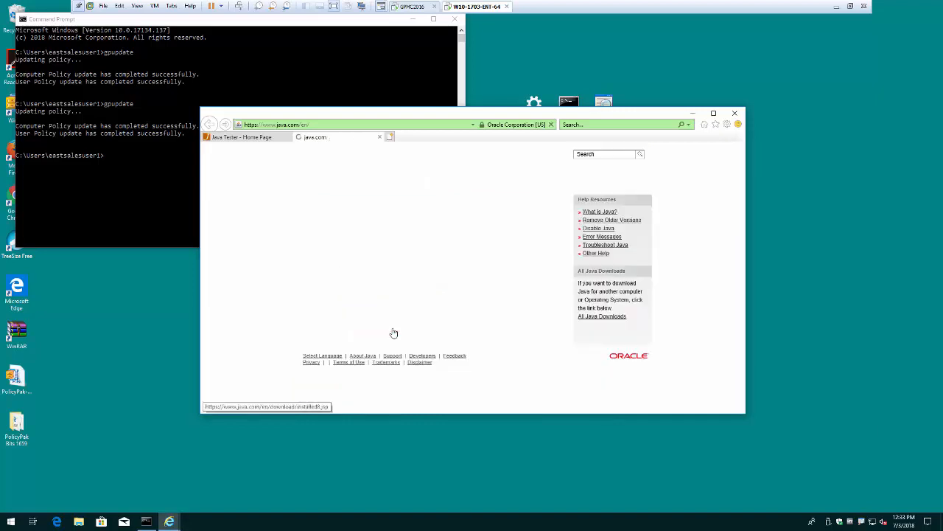